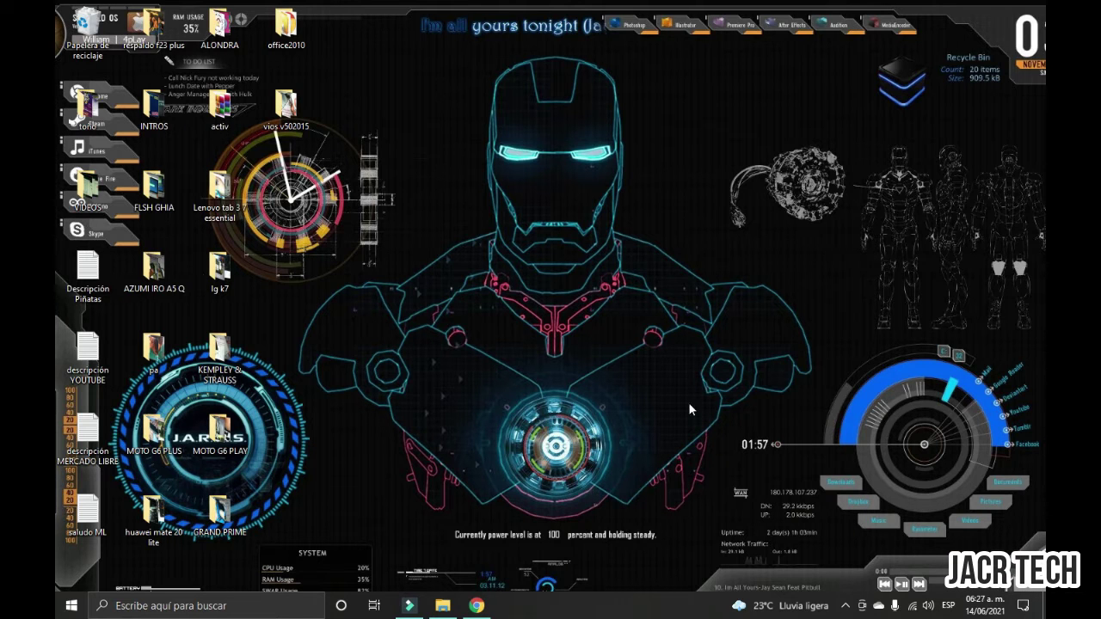
right_click(657, 278)
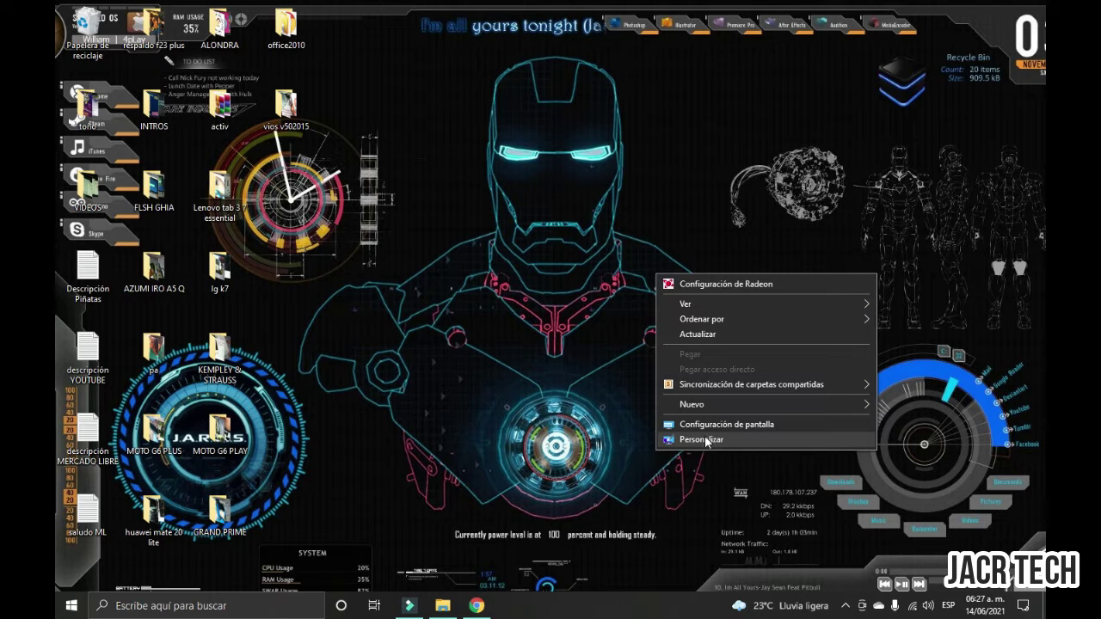
click(686, 440)
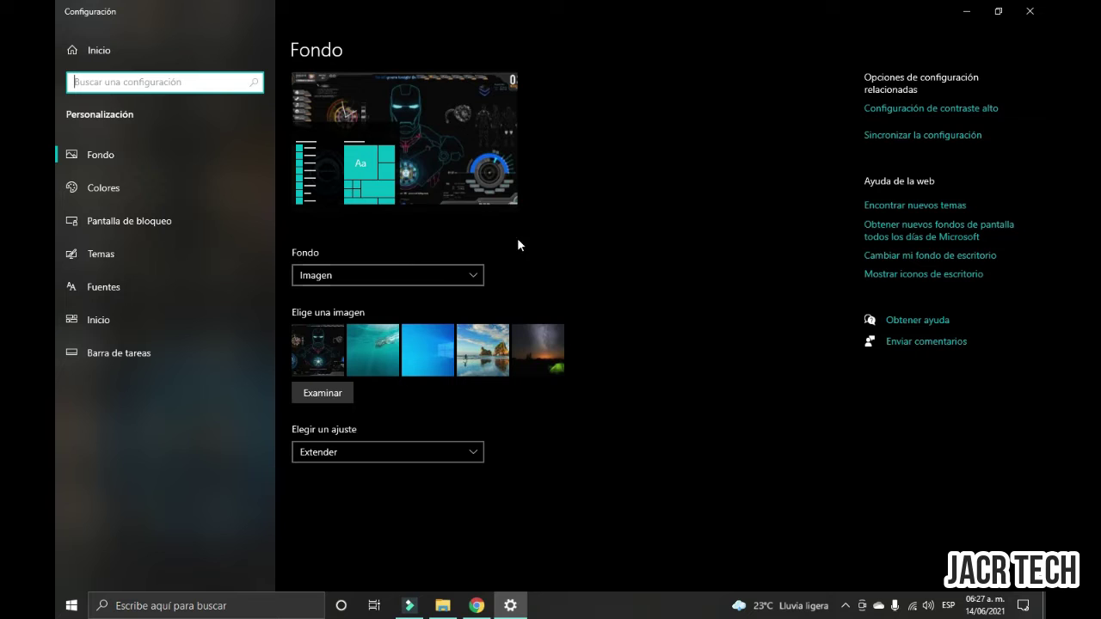
click(1034, 16)
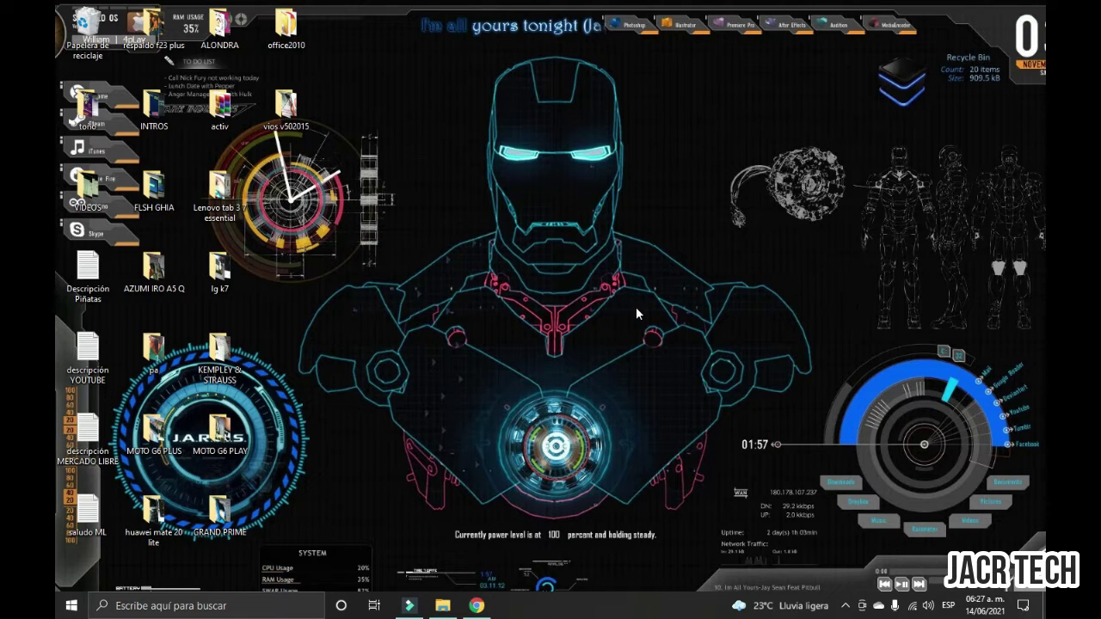
right_click(636, 307)
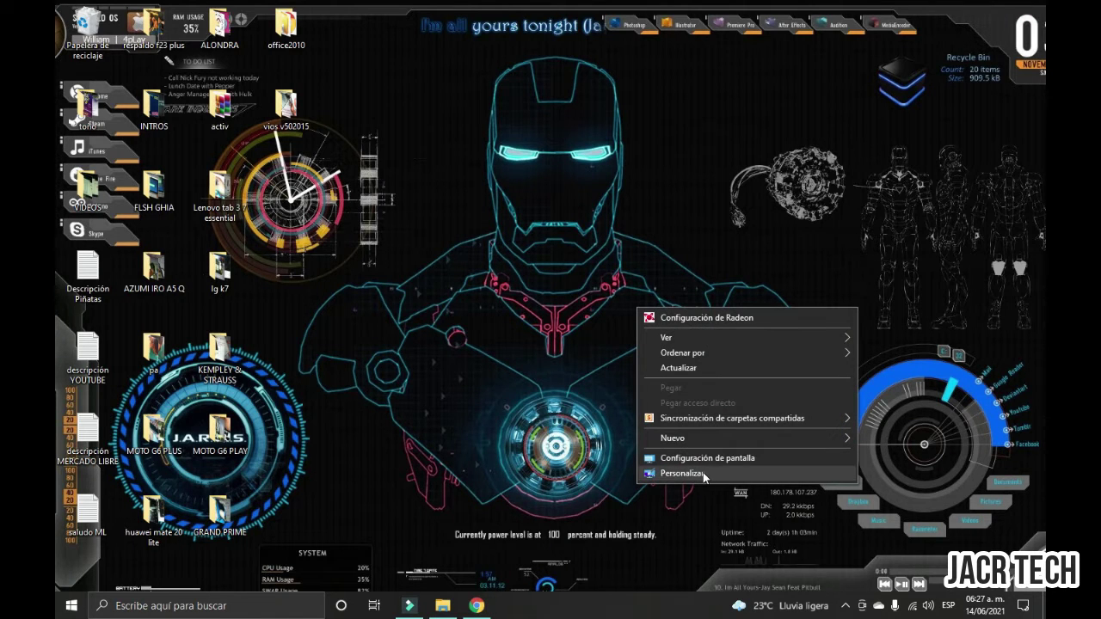
click(503, 434)
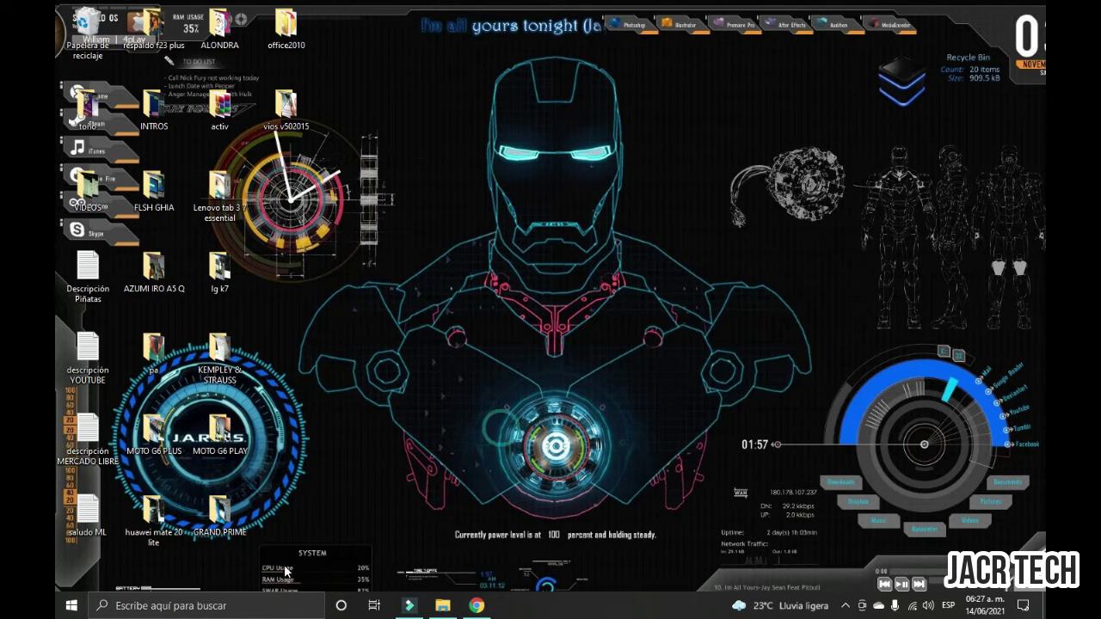
- Open the Personalización section of the Windows settings at its Fondo page
click(86, 607)
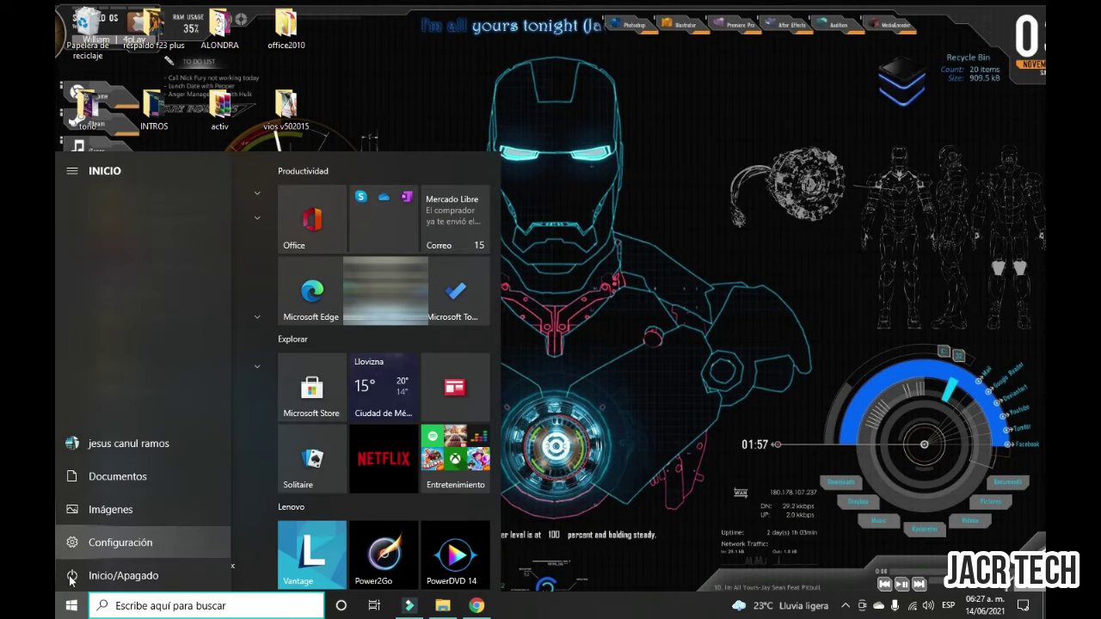
click(125, 541)
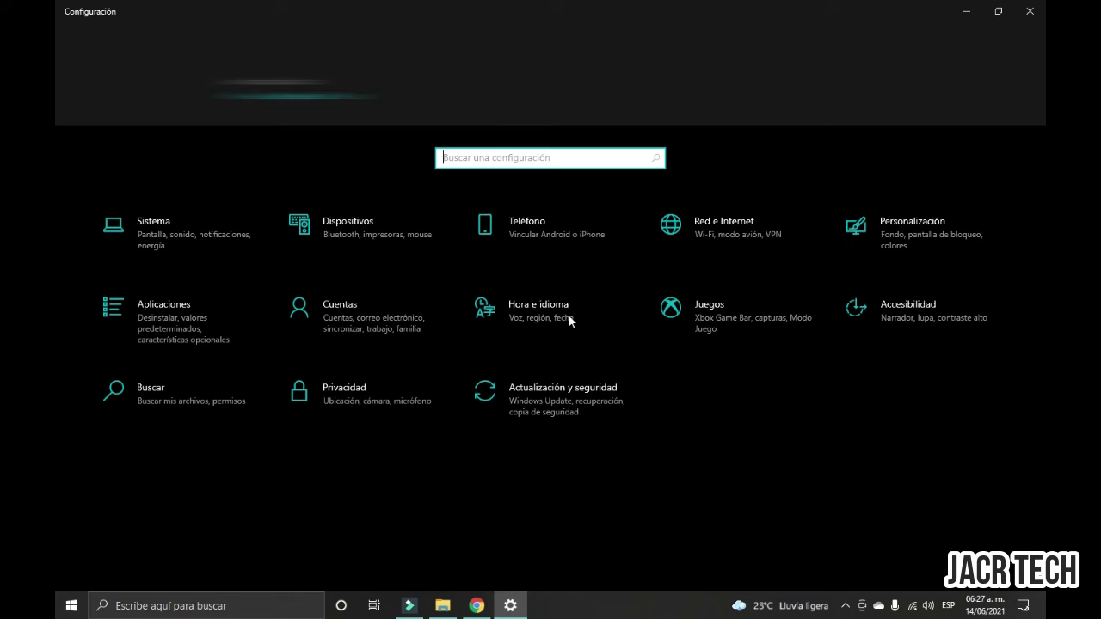
click(568, 314)
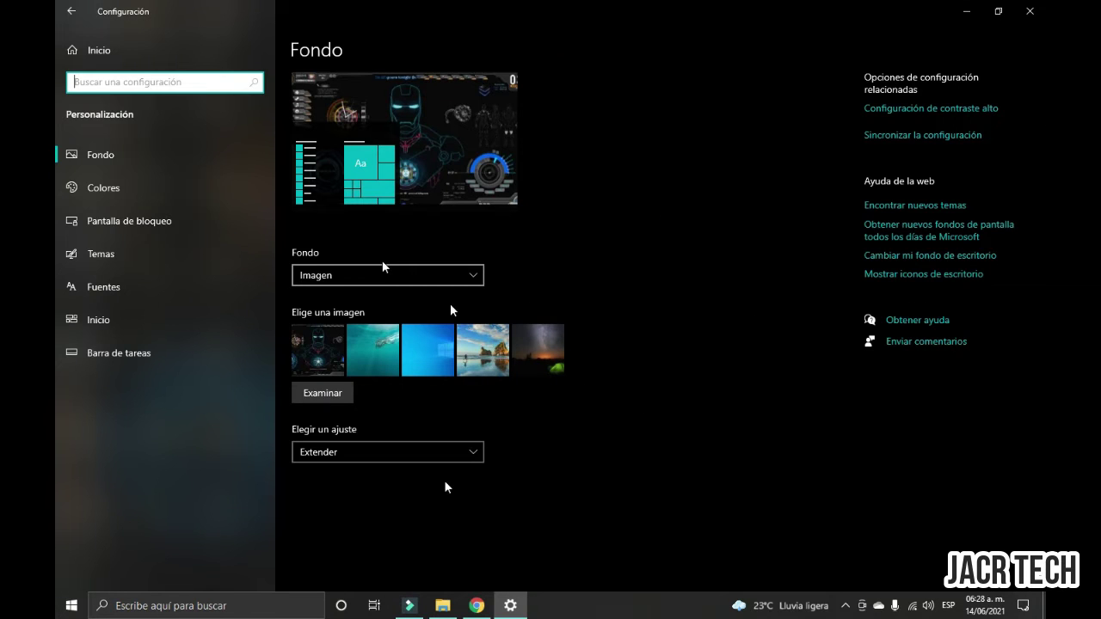
- Set the "images" picture from the Descargas folder as the desktop background and check it on the desktop
click(323, 277)
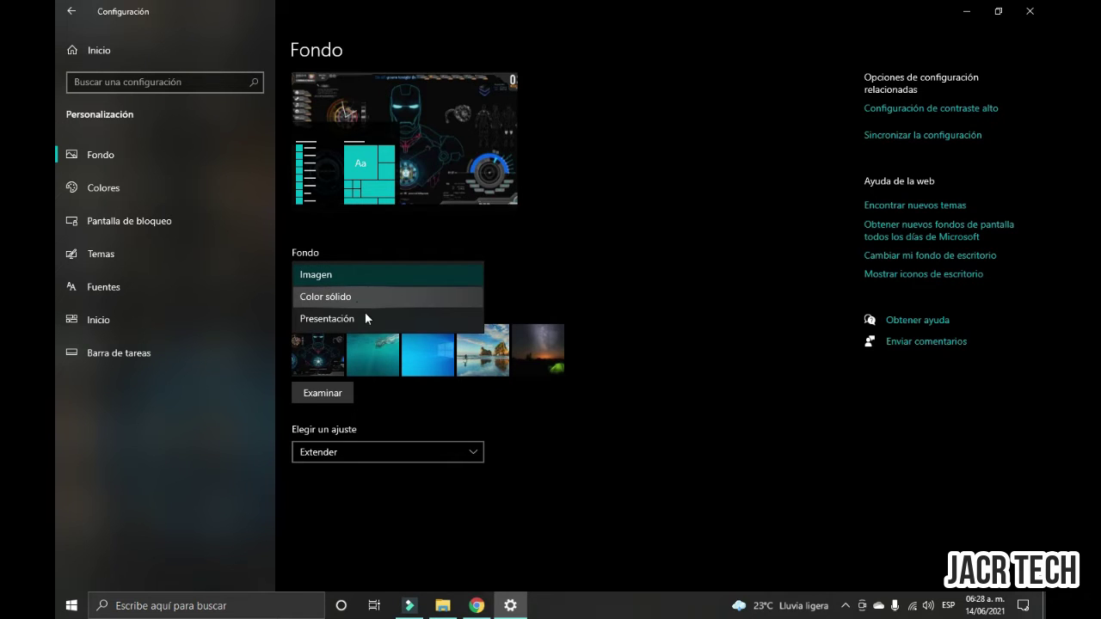
click(394, 402)
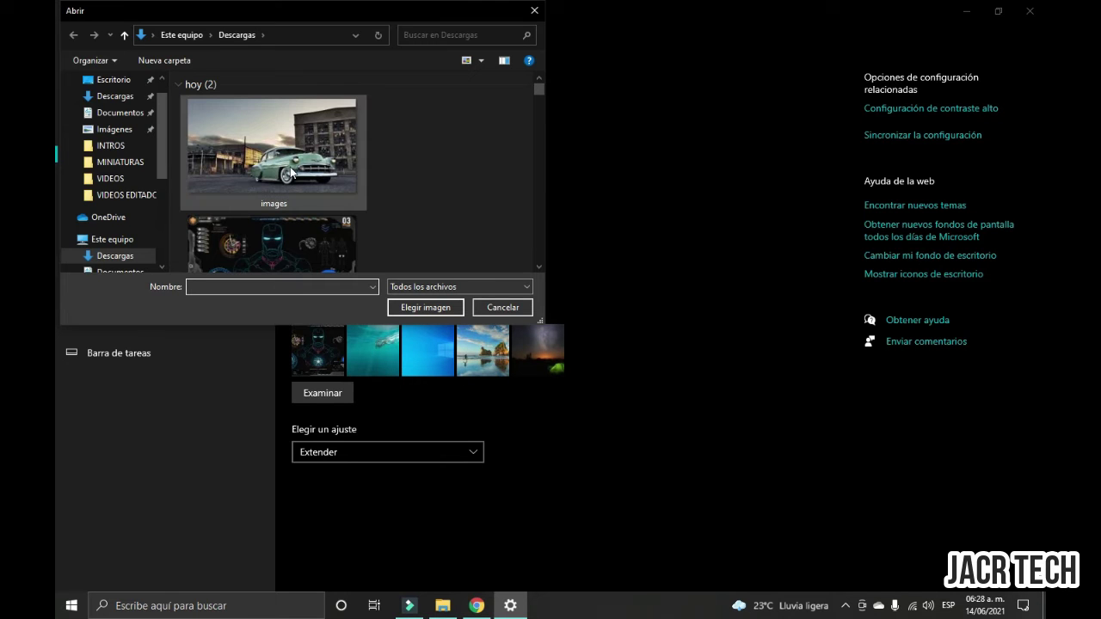
click(284, 185)
click(413, 307)
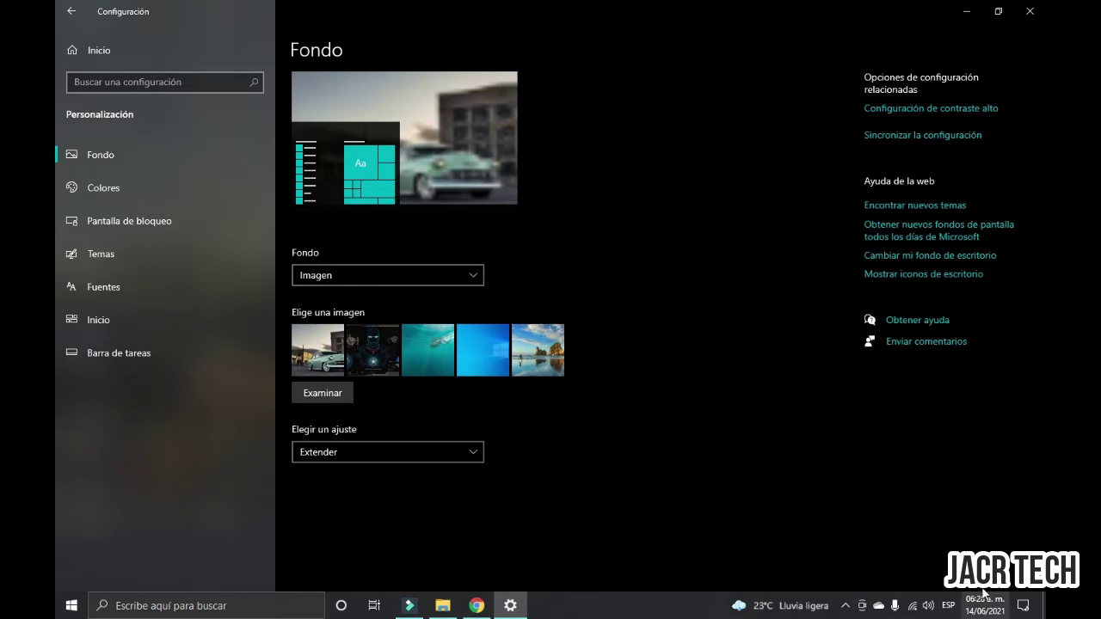
click(1041, 606)
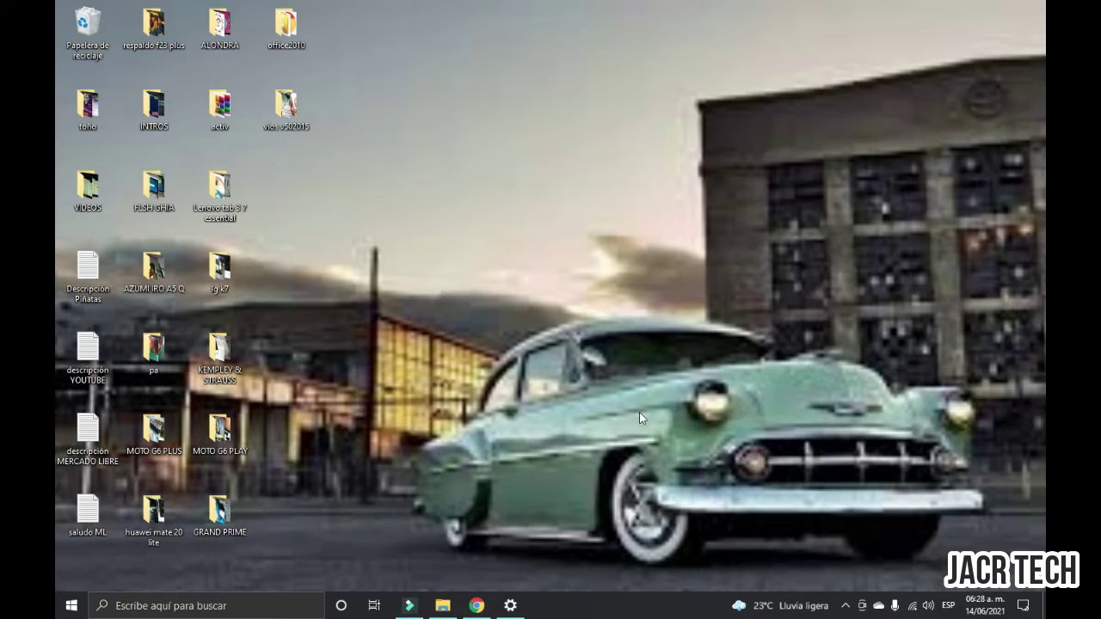
click(509, 607)
- Look through the fit options for the background picture and set the fit to Ajustar
click(378, 458)
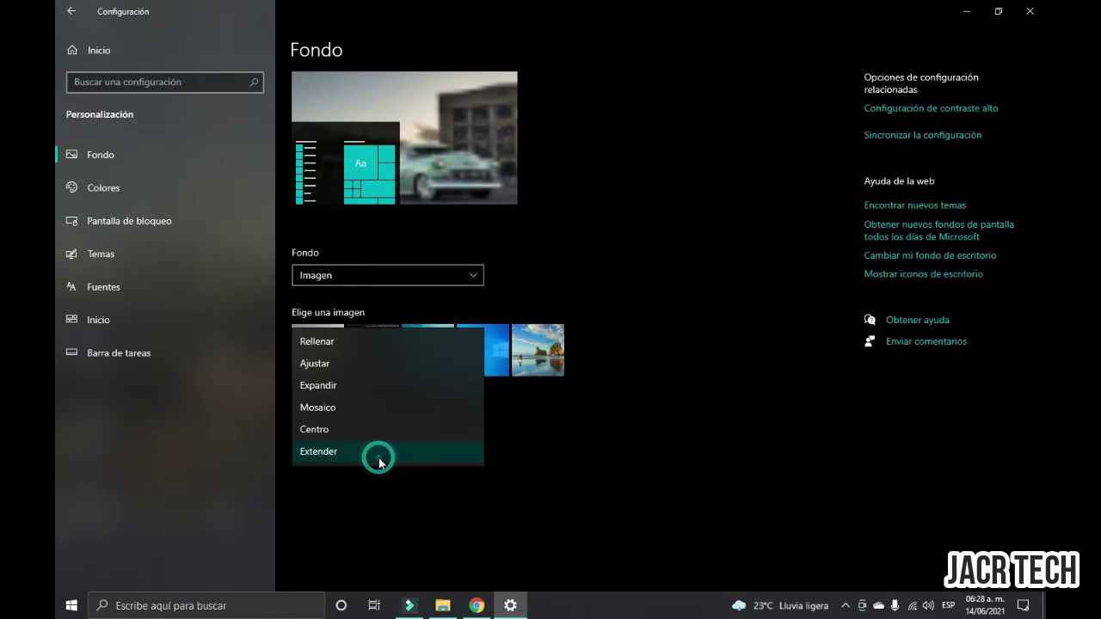
click(547, 449)
click(449, 456)
click(663, 321)
click(469, 460)
click(330, 364)
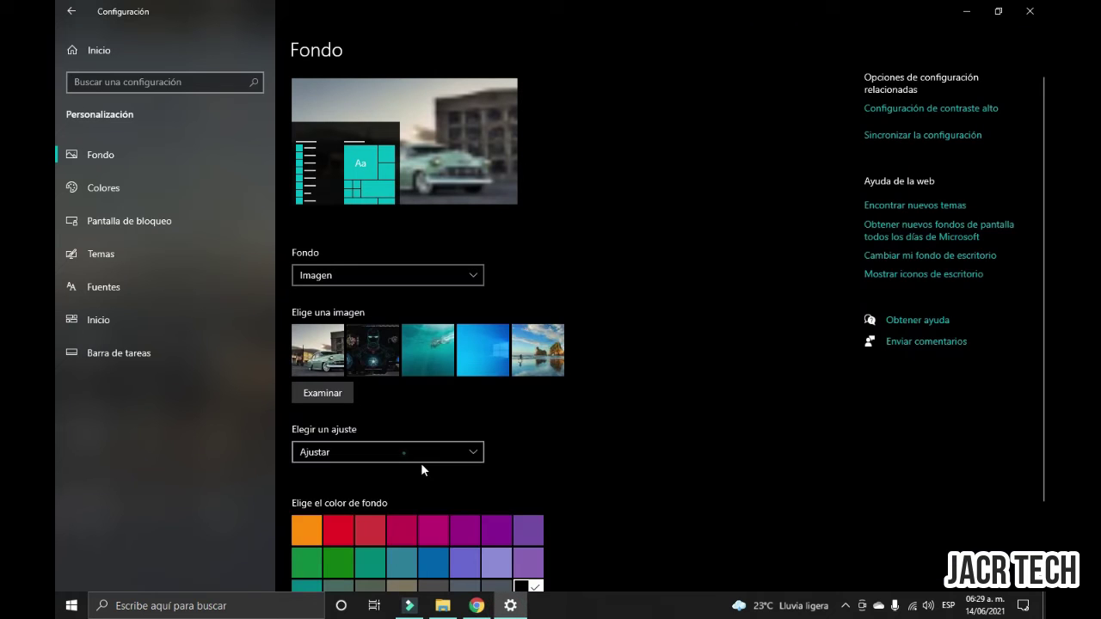
- Set the background picture's fit to Mosaico and check the tiled picture on the desktop
click(421, 460)
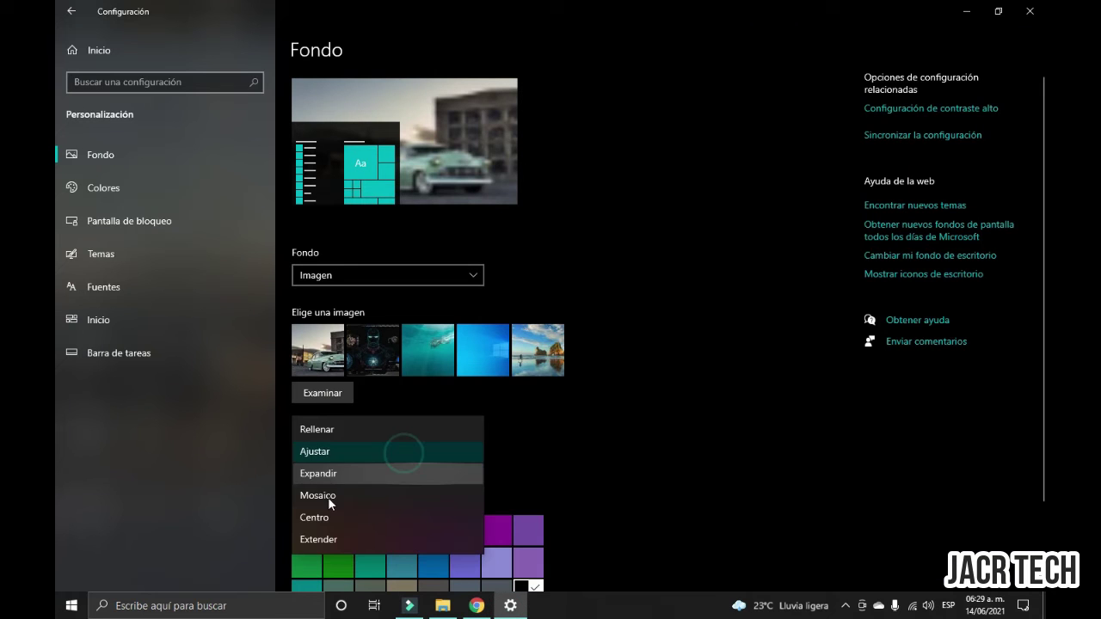
click(337, 499)
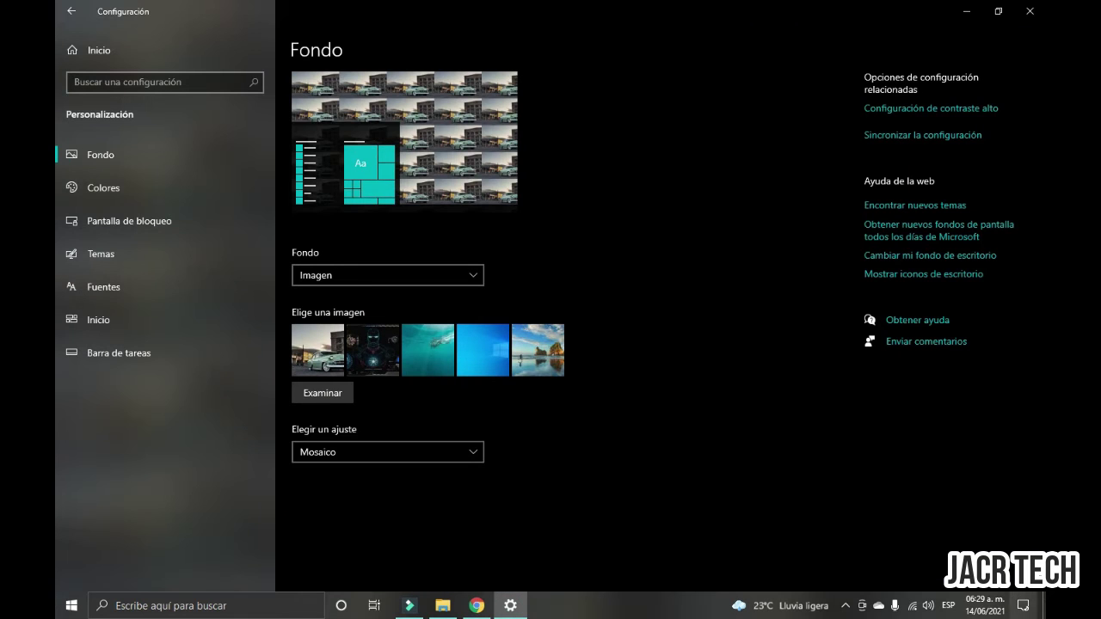
key(super+d)
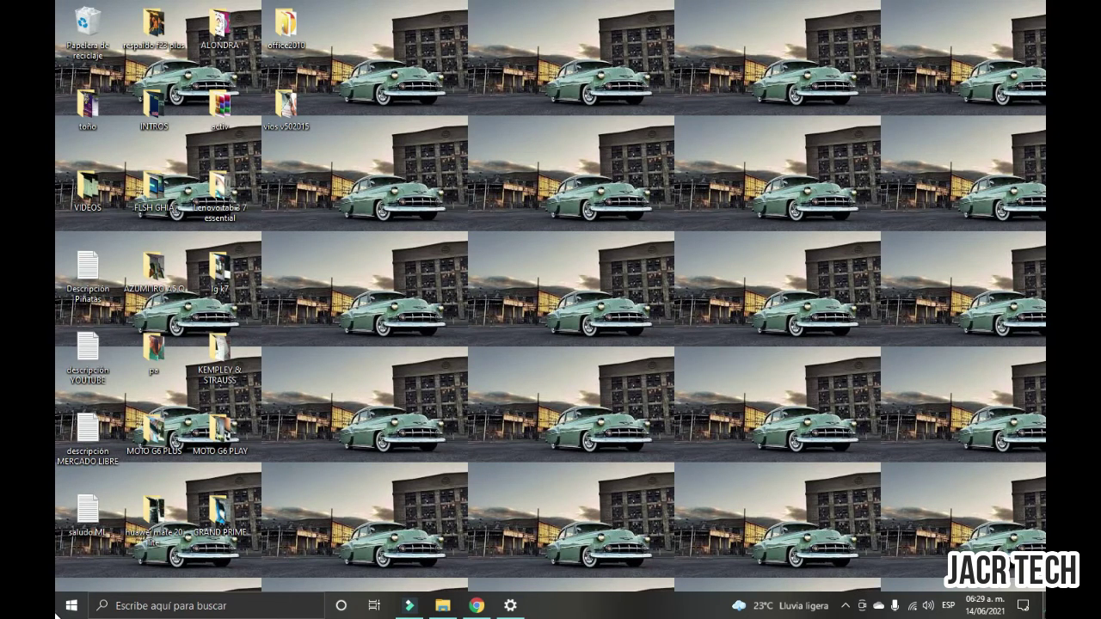
key(super+d)
- Set the background picture's fit to Centro and check the centred picture on the desktop
click(419, 449)
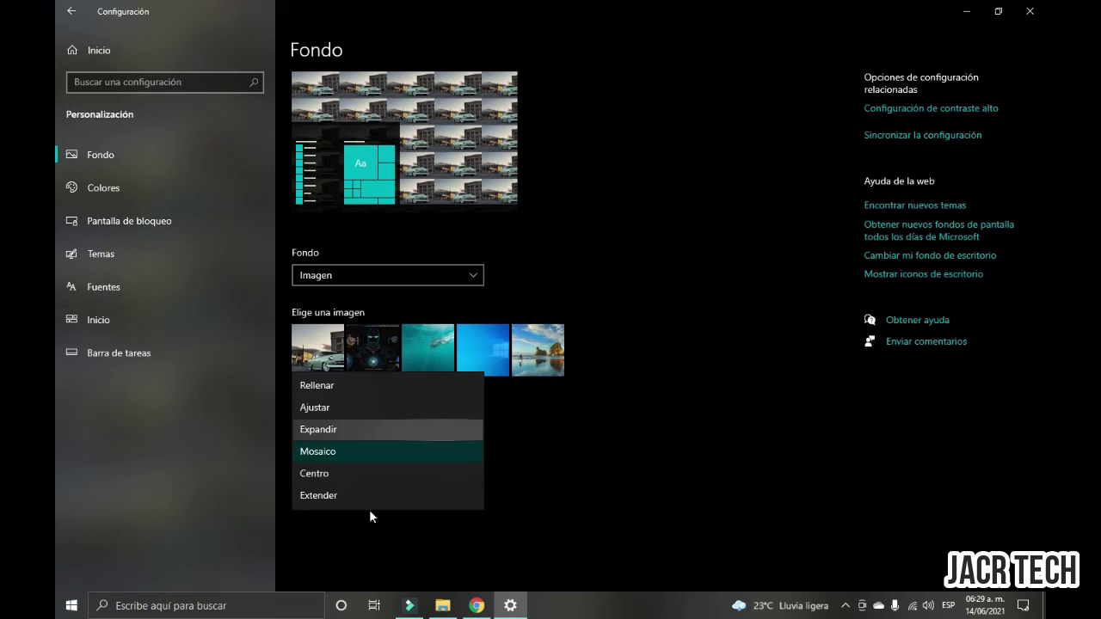
click(338, 475)
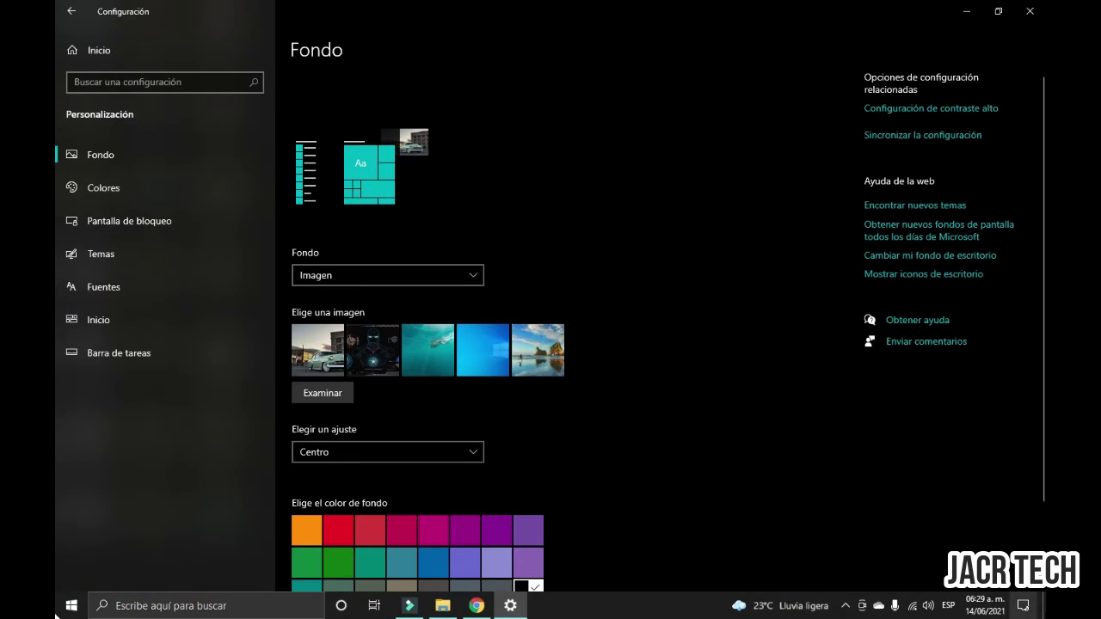
key(super+d)
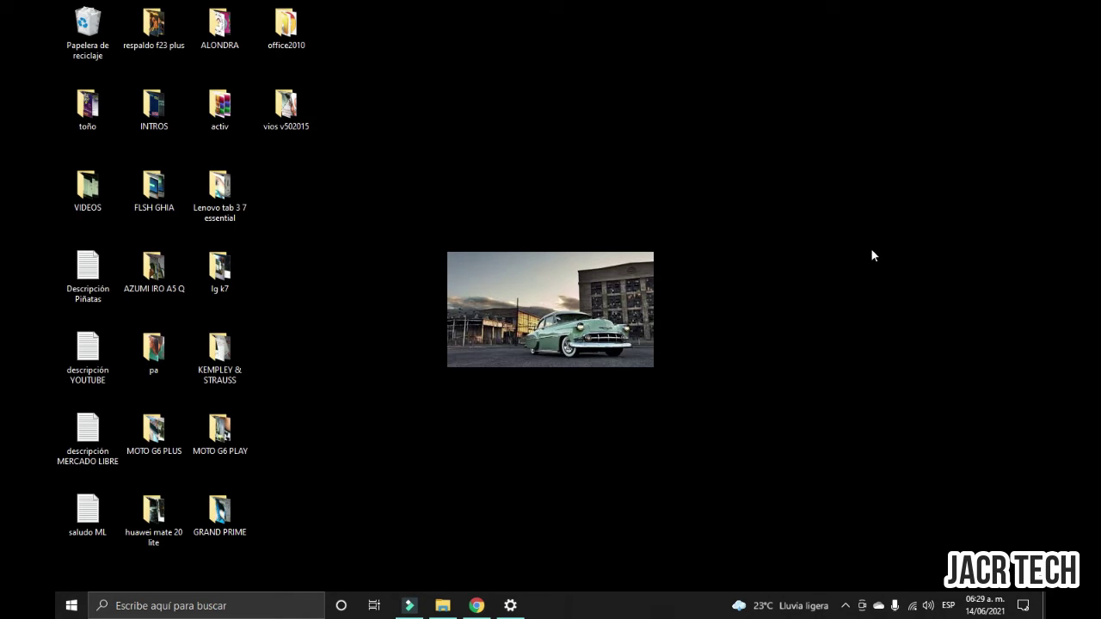
click(510, 606)
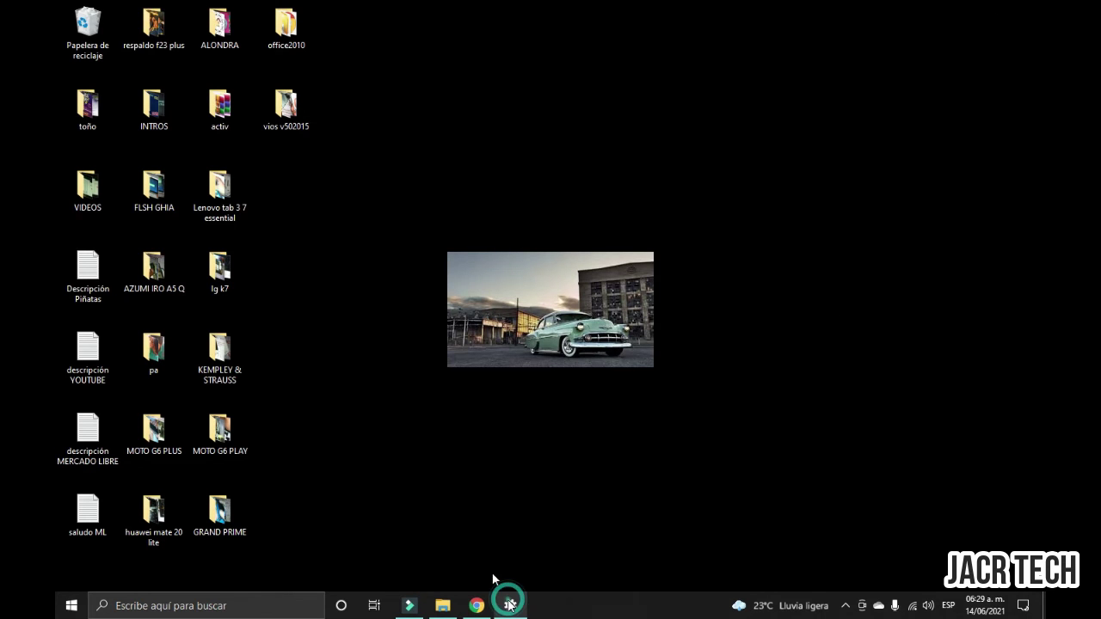
- Set the periodic table picture from the Descargas folder as the desktop background and check it on the desktop
click(310, 401)
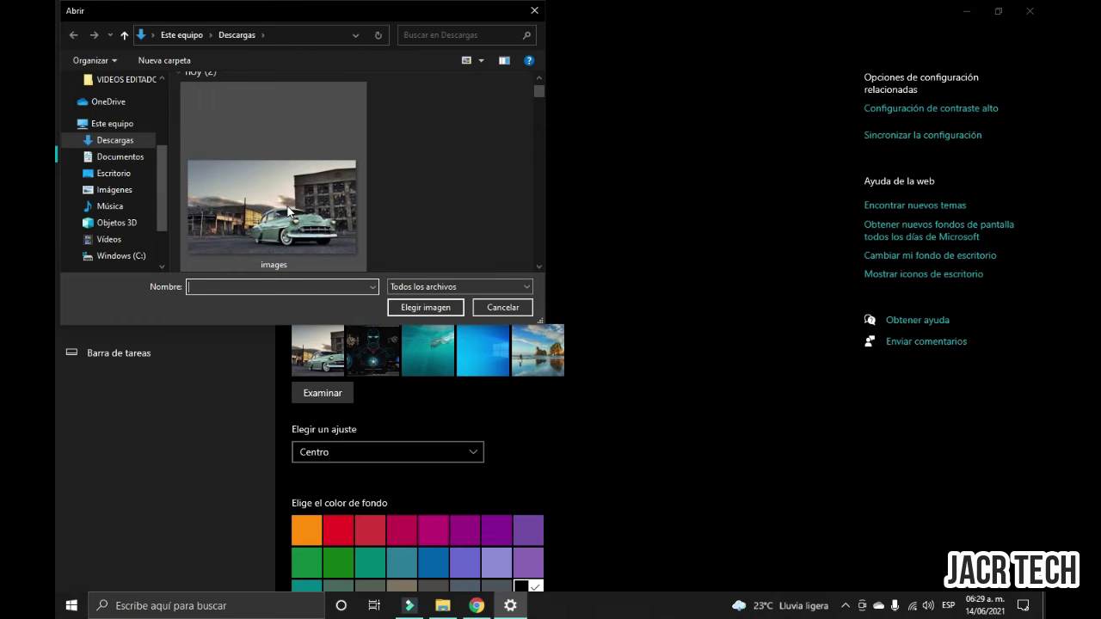
scroll(287, 205, down, 3)
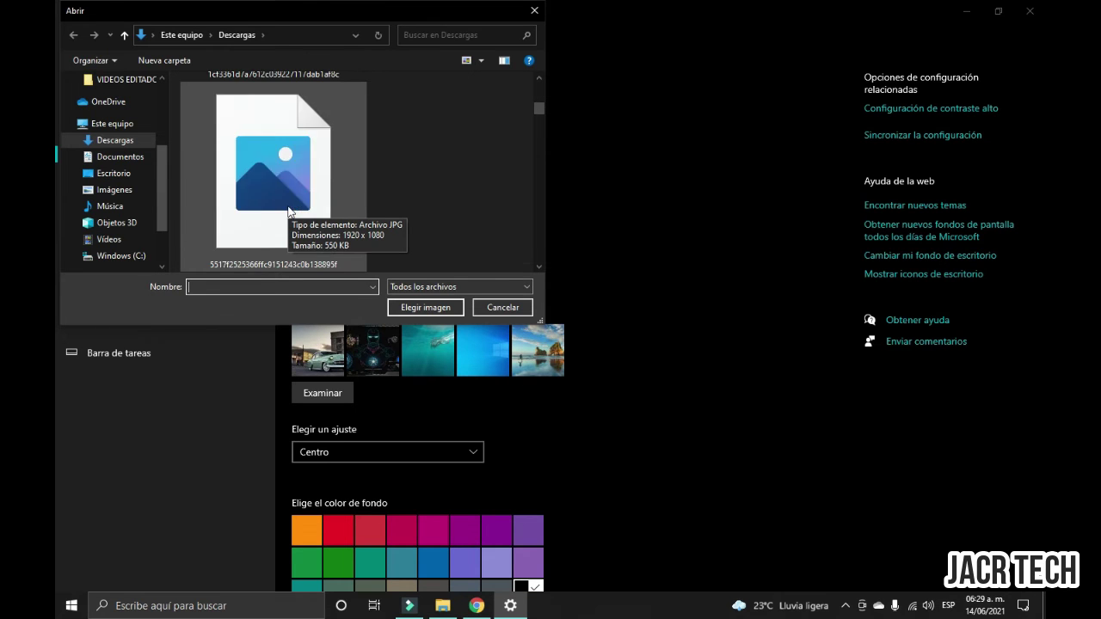
scroll(287, 205, down, 1)
scroll(288, 206, down, 4)
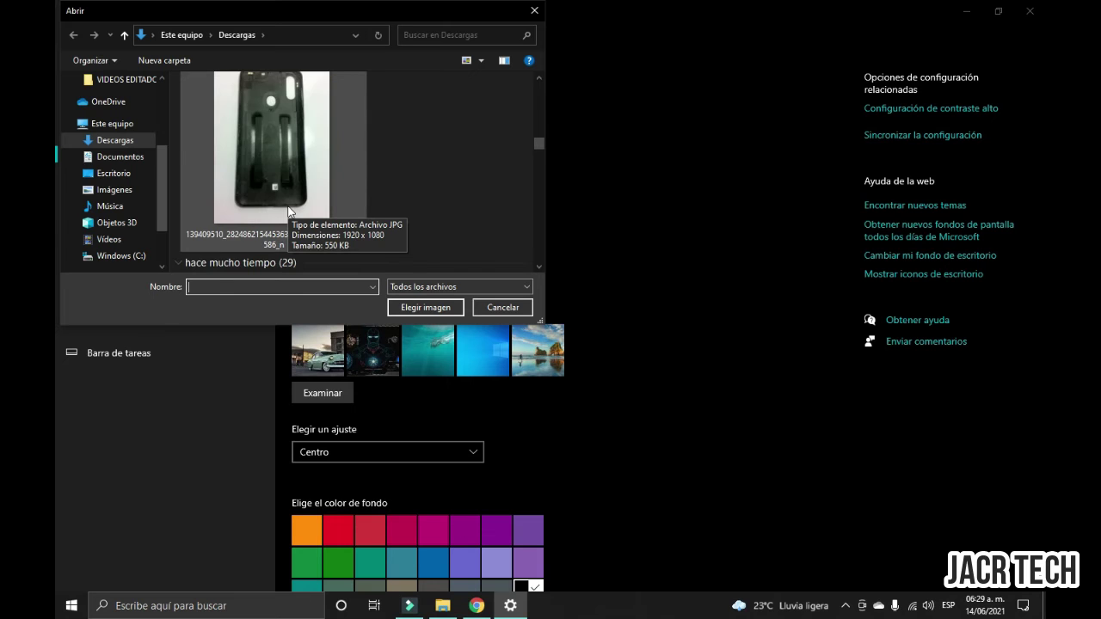
scroll(289, 207, down, 3)
scroll(296, 180, up, 2)
click(299, 173)
click(298, 173)
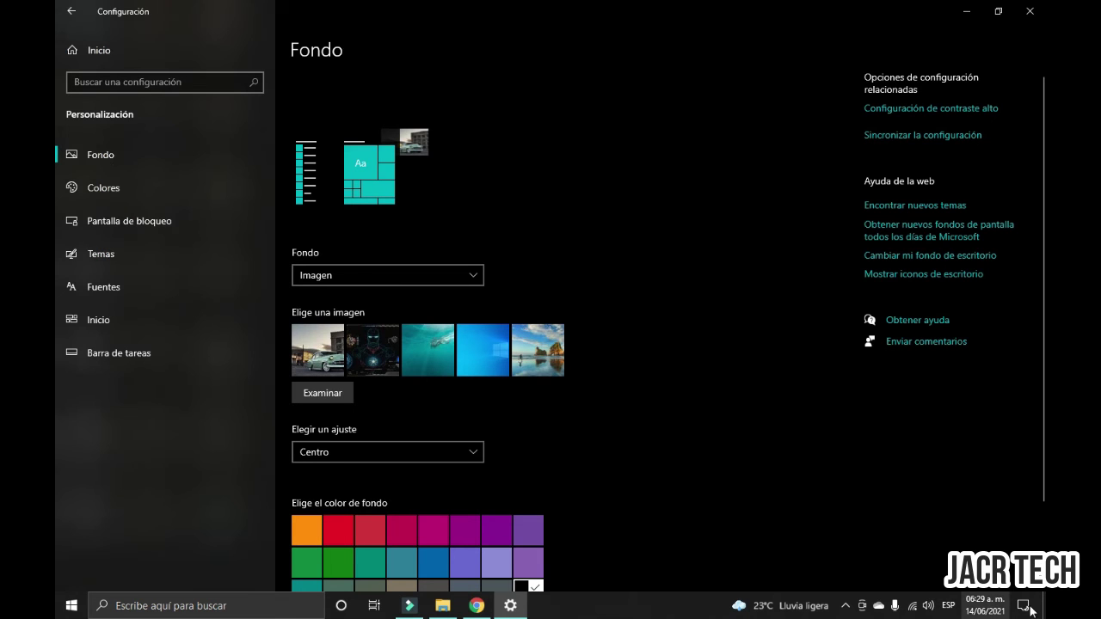
click(1039, 608)
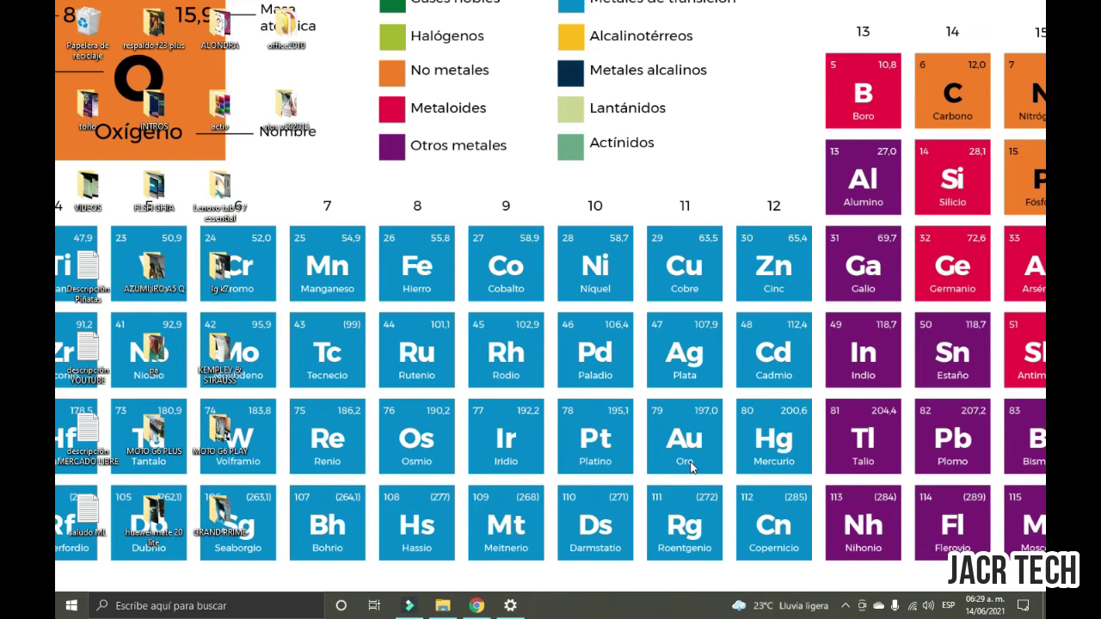
click(510, 605)
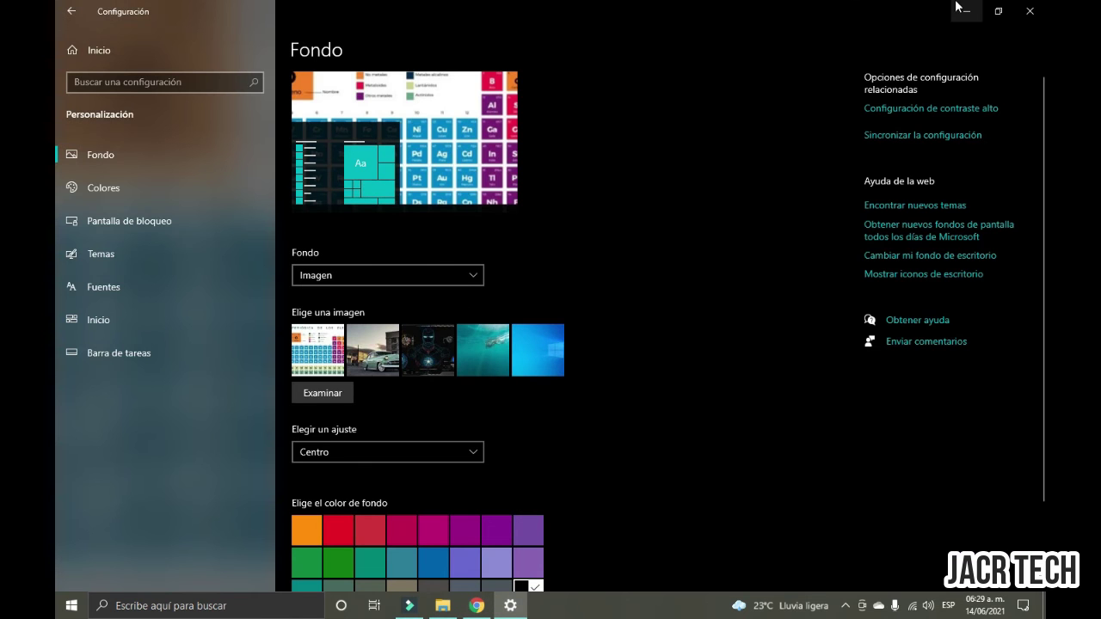